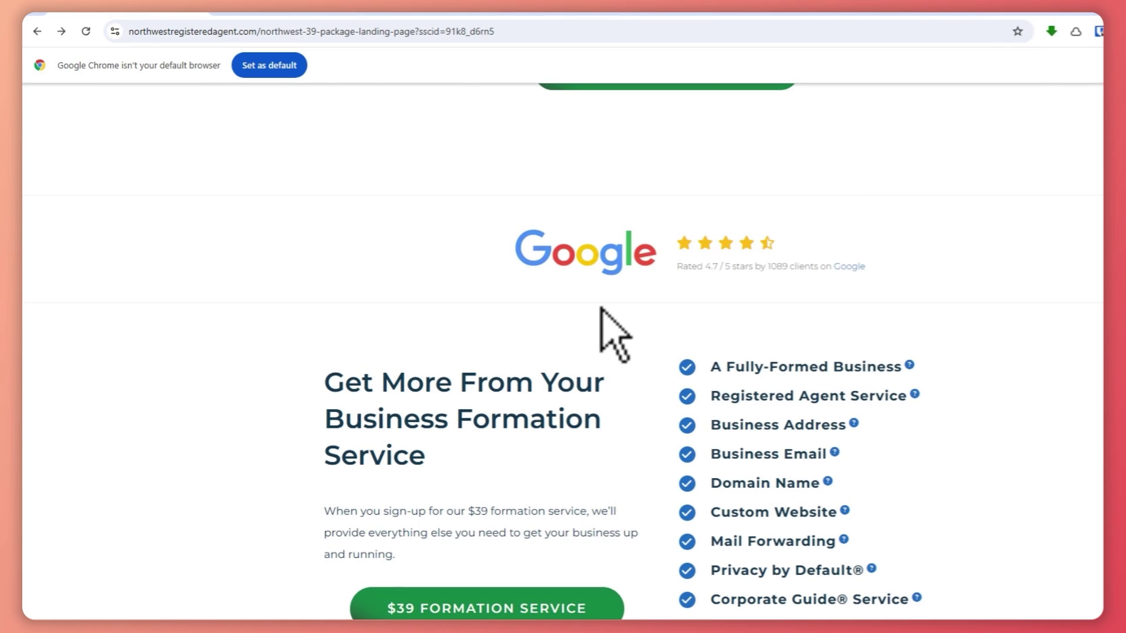
# Jump back to the $39 Formation Service hero section offering LLC, Corporation or Nonprofit formation.
pyautogui.scroll(-5, 604, 311)
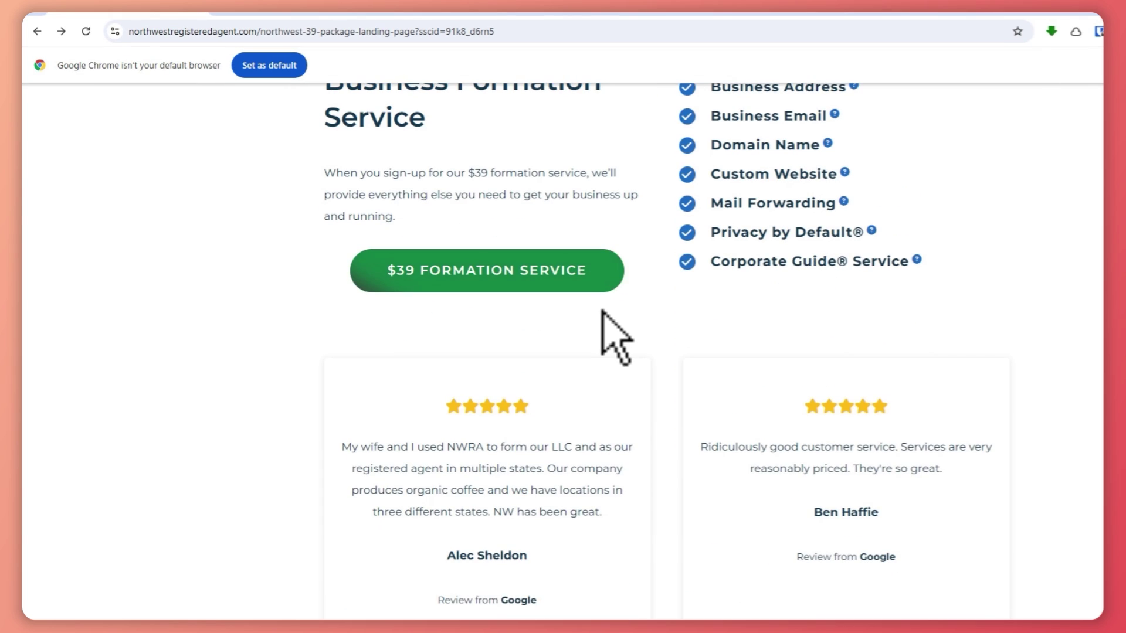
pyautogui.scroll(1, 604, 327)
pyautogui.click(602, 331)
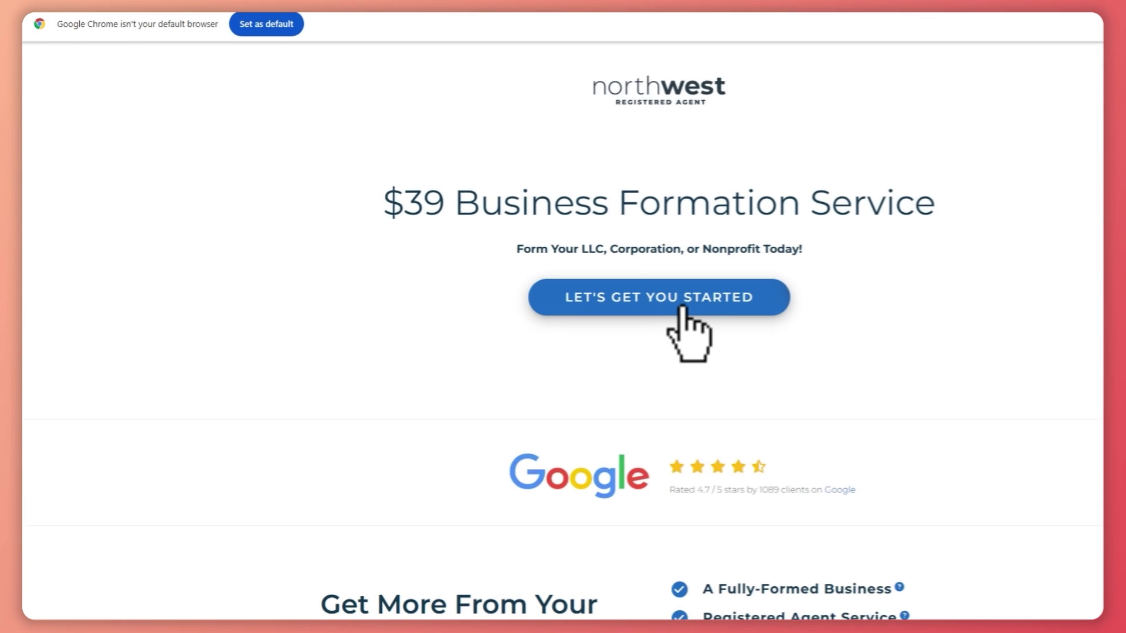
# Start a new company order and choose Arizona as the formation state.
pyautogui.click(683, 308)
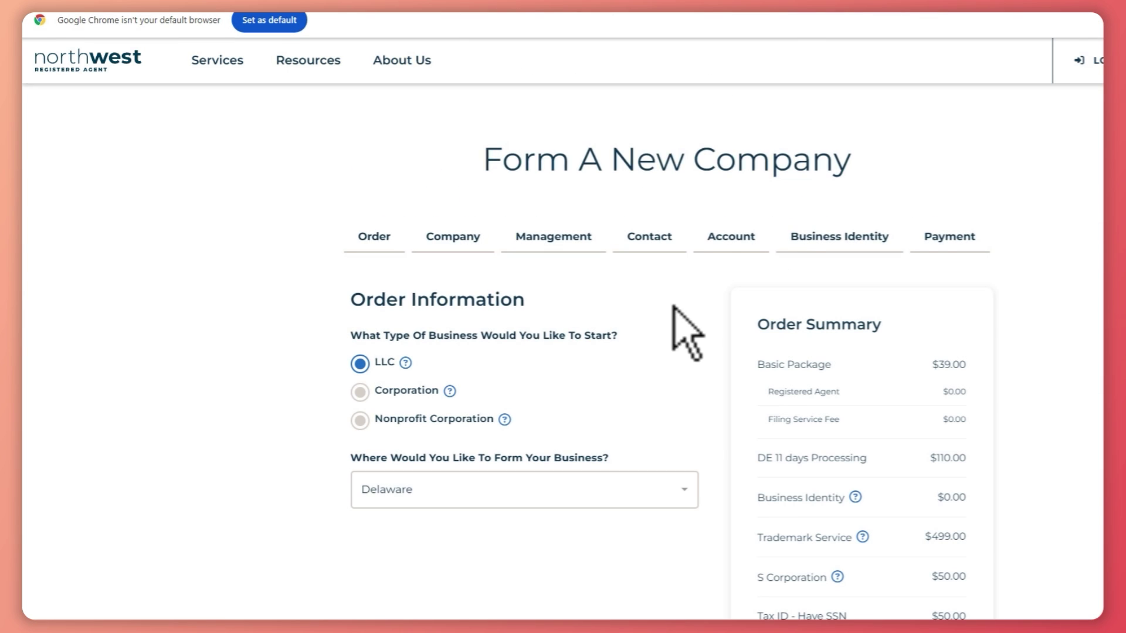
pyautogui.scroll(-1, 425, 331)
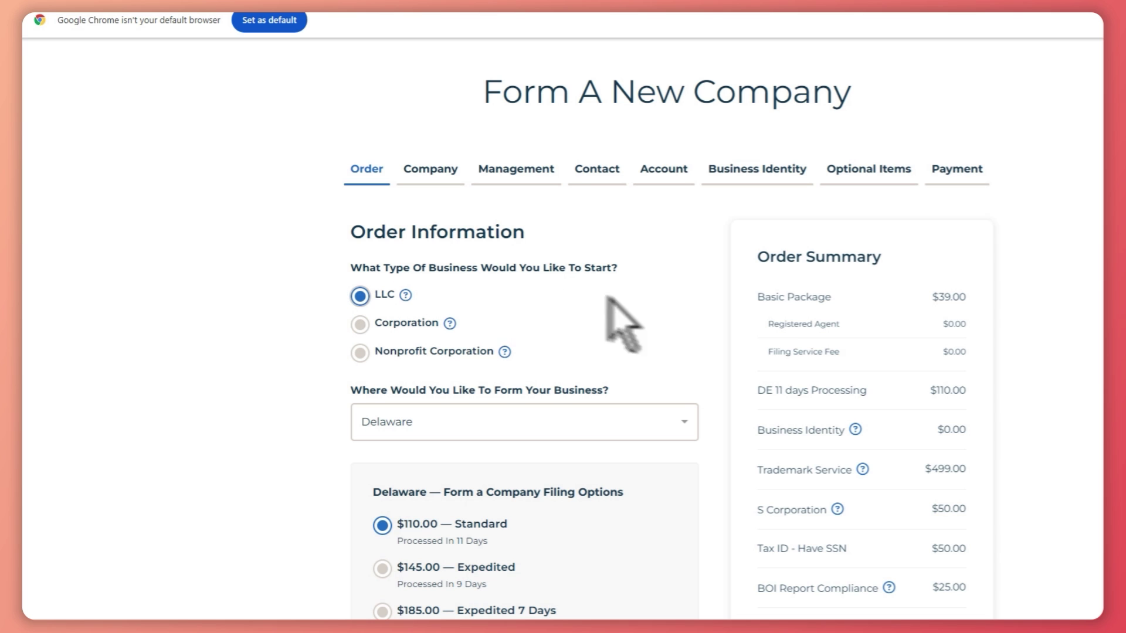
pyautogui.scroll(-1, 566, 375)
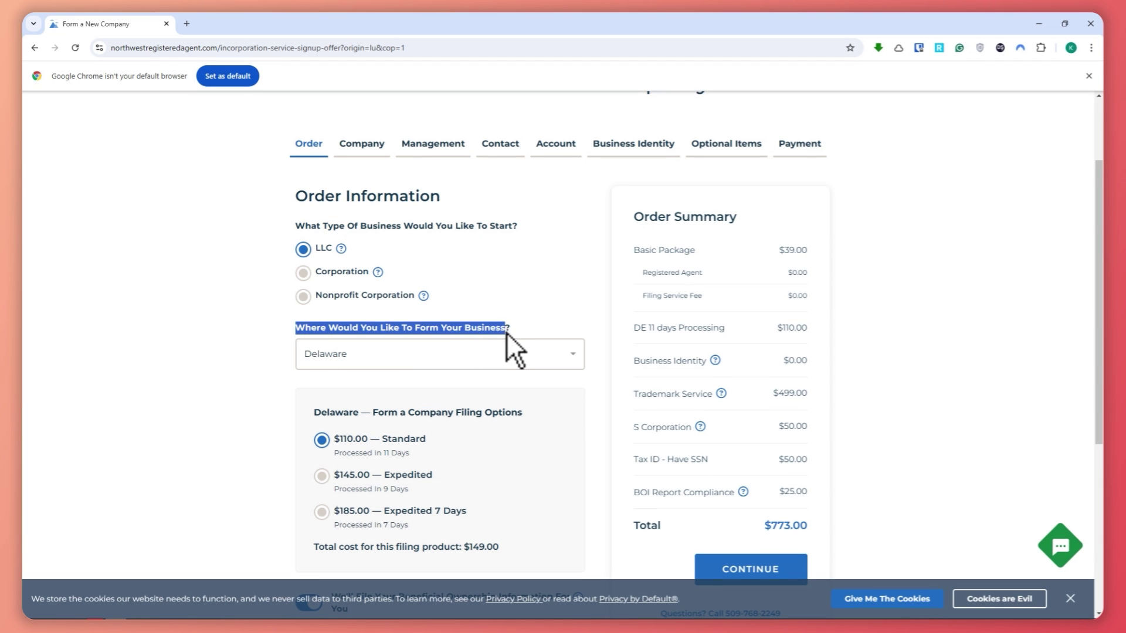
pyautogui.click(445, 361)
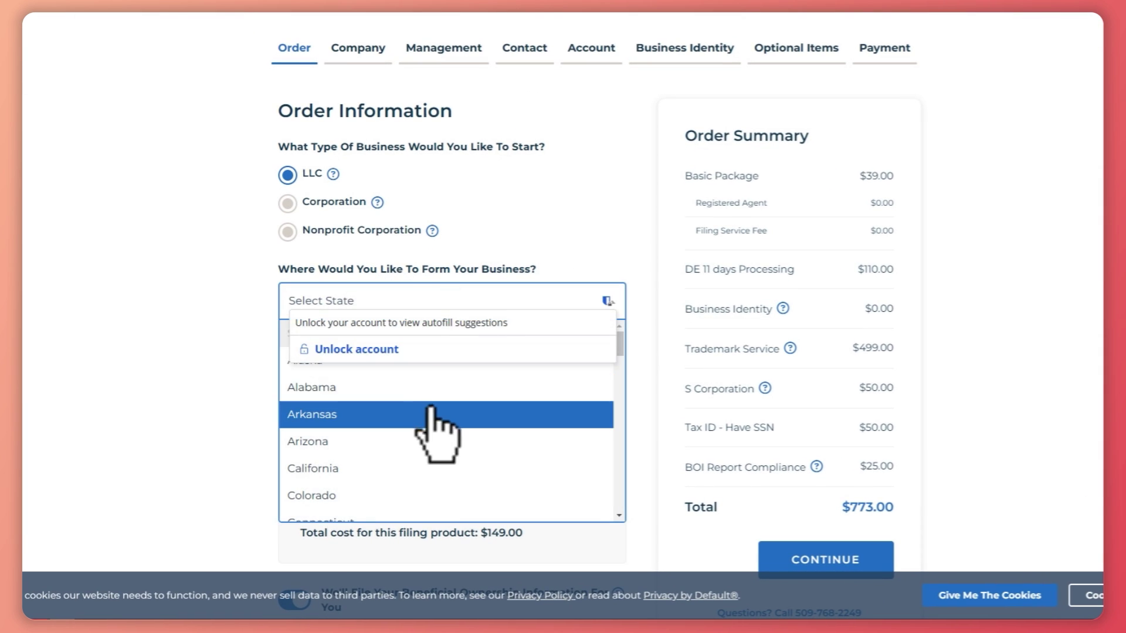
pyautogui.click(339, 443)
# Check the $39.00 Basic Package and $85.00 Arizona processing fee, totalling $748.00.
pyautogui.scroll(-3, 683, 340)
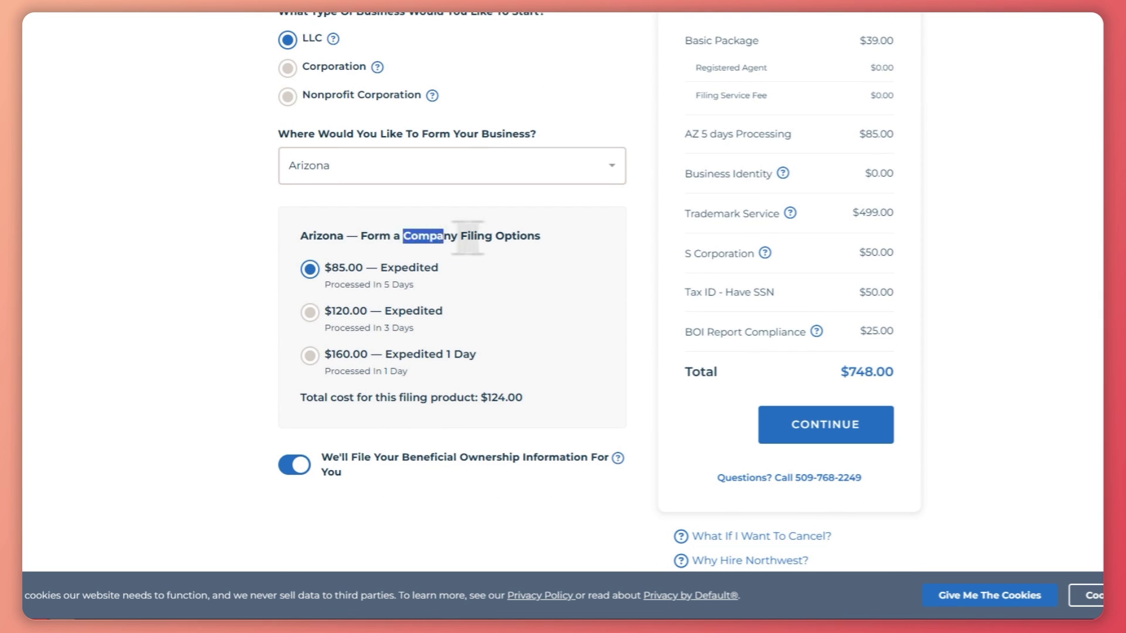
pyautogui.scroll(3, 387, 422)
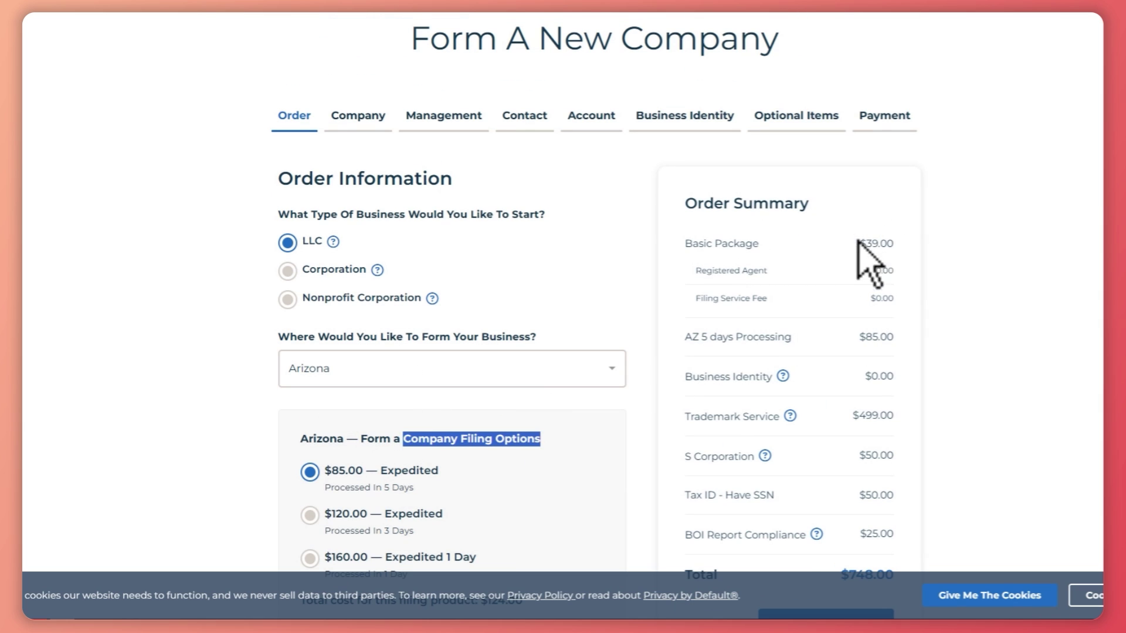
pyautogui.moveTo(865, 243); pyautogui.dragTo(889, 242)
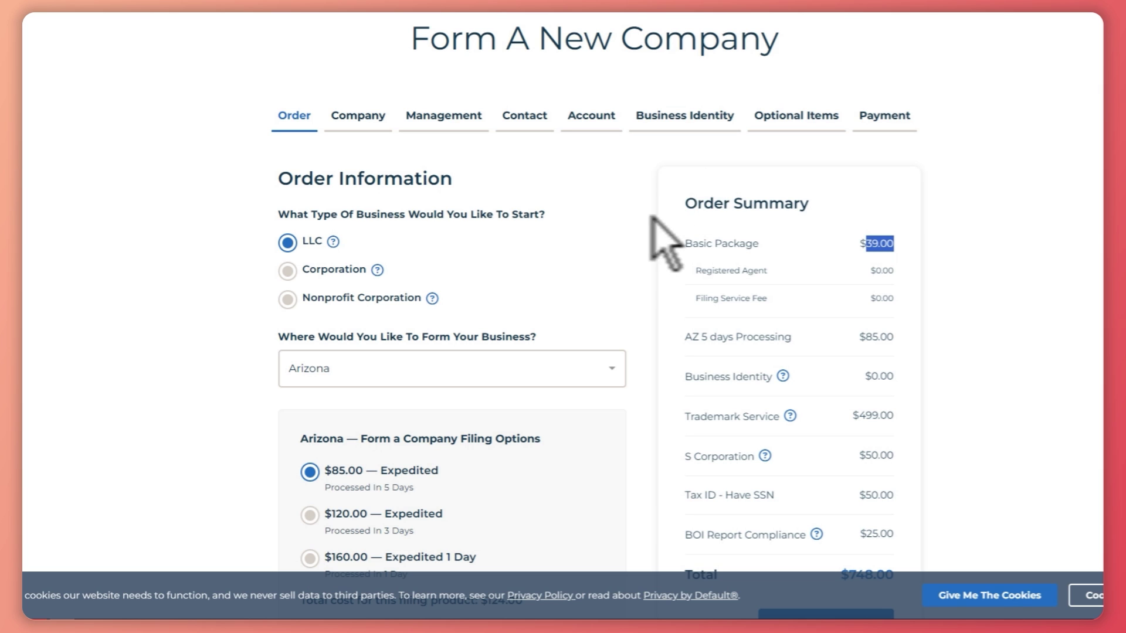
pyautogui.scroll(-1, 786, 296)
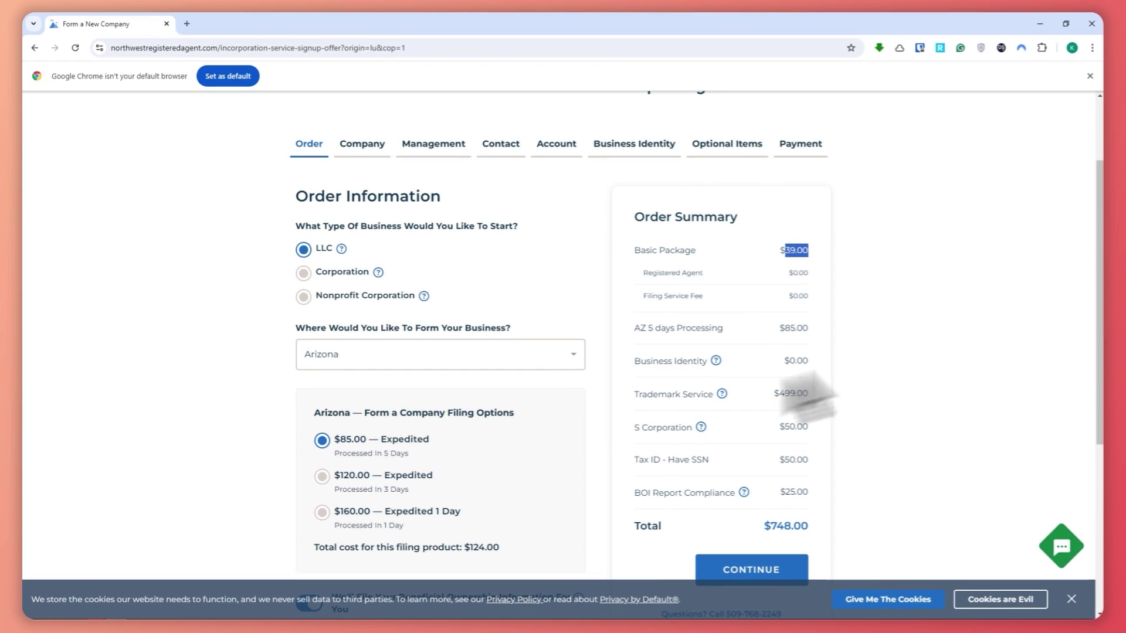
pyautogui.moveTo(783, 327); pyautogui.dragTo(821, 326)
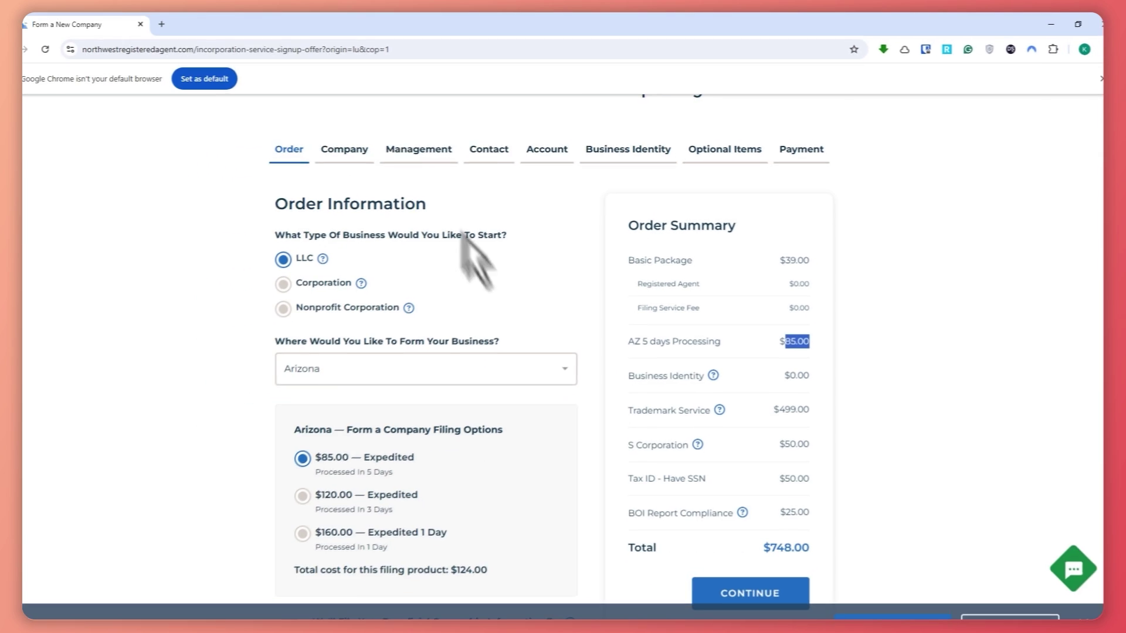
# Open the Company Details step and look over the business name and Business Purpose fields.
pyautogui.click(278, 170)
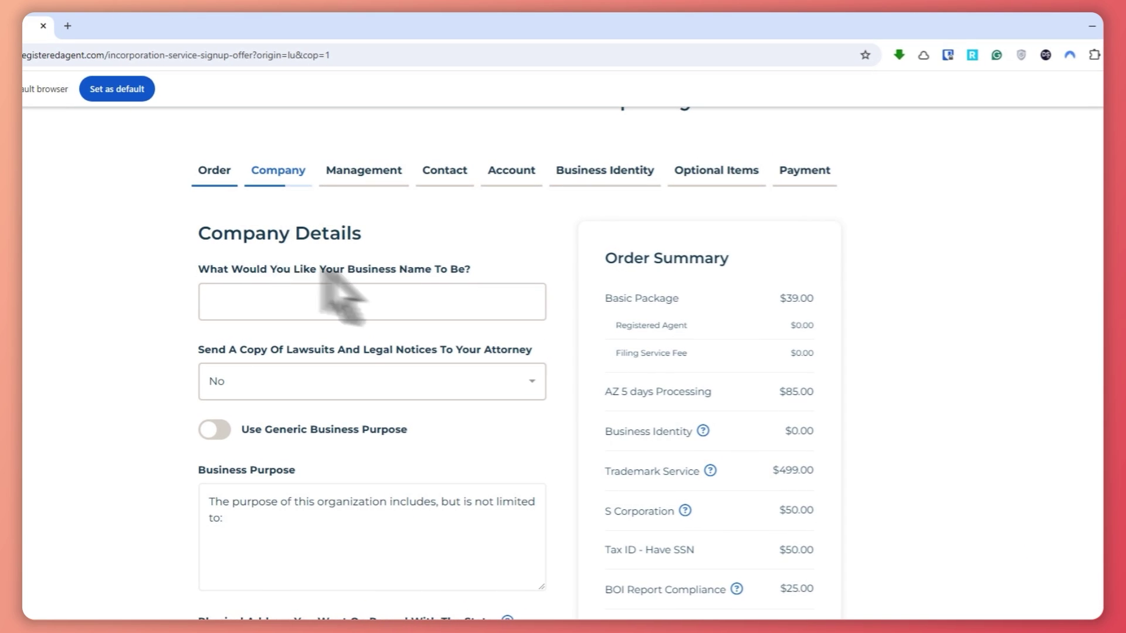
pyautogui.click(275, 301)
pyautogui.moveTo(210, 270); pyautogui.dragTo(415, 272)
pyautogui.click(480, 301)
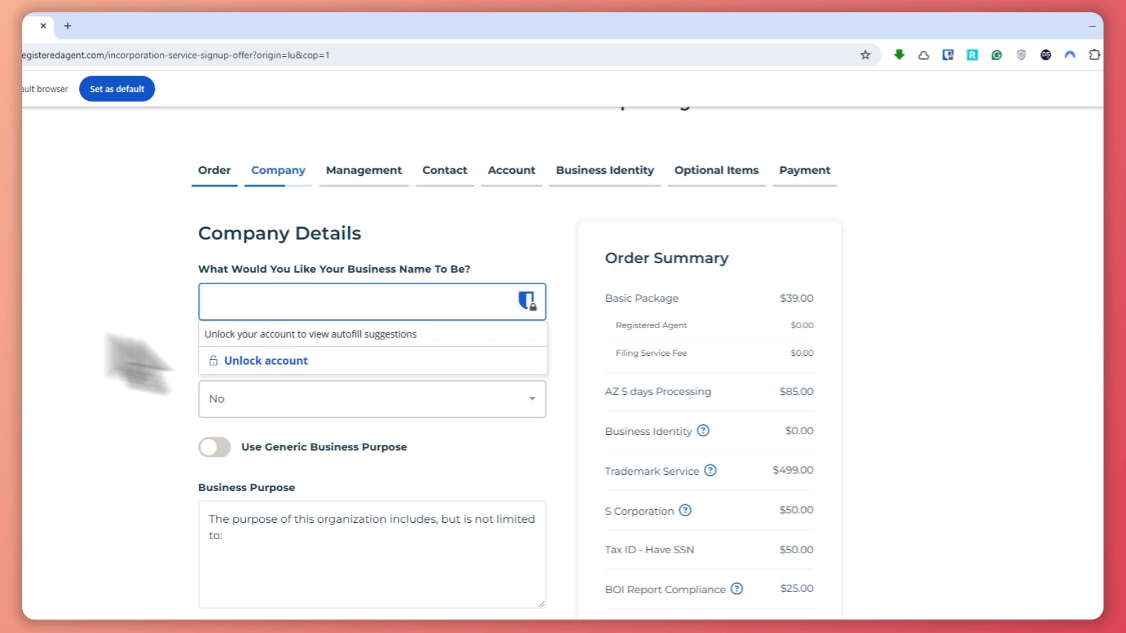
pyautogui.click(244, 513)
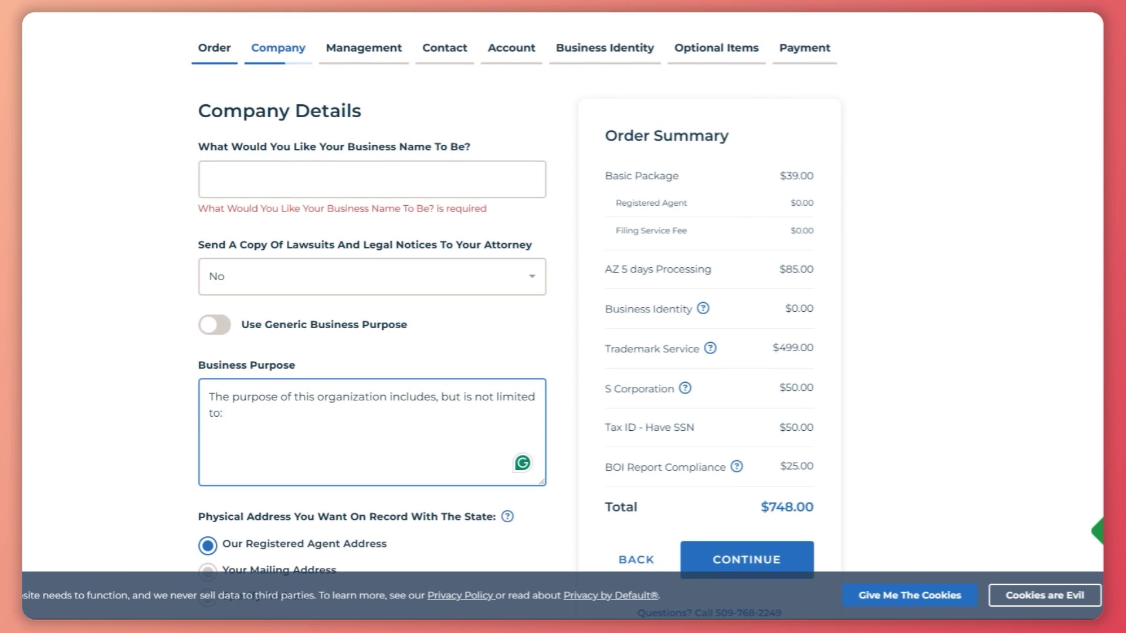
pyautogui.click(346, 340)
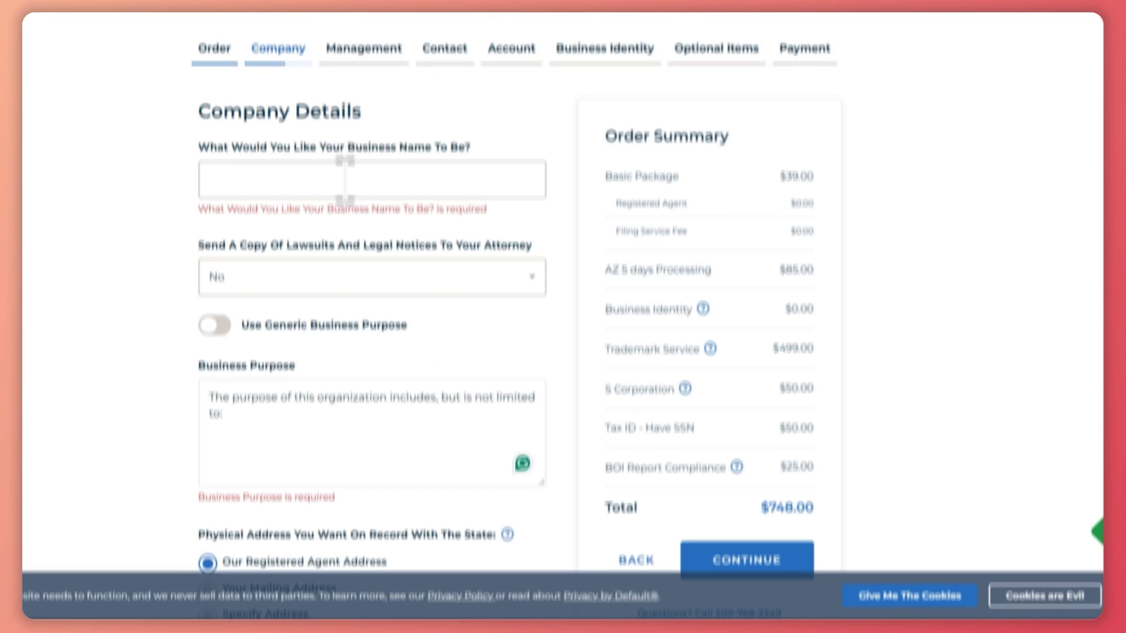
# On the Management step, keep the management type as Member Managed.
pyautogui.click(421, 145)
pyautogui.click(320, 287)
pyautogui.click(416, 293)
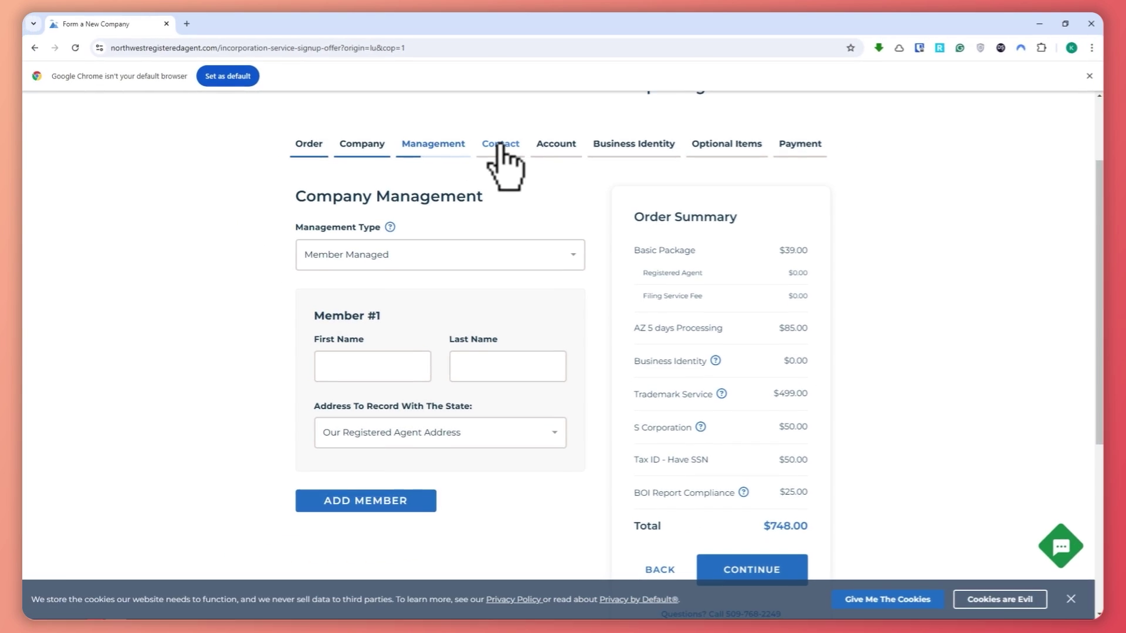
# Pass through the Contact and Account setup steps, visiting the email and Confirm Password fields.
pyautogui.click(492, 151)
pyautogui.scroll(-2, 387, 341)
pyautogui.scroll(2, 446, 305)
pyautogui.click(513, 173)
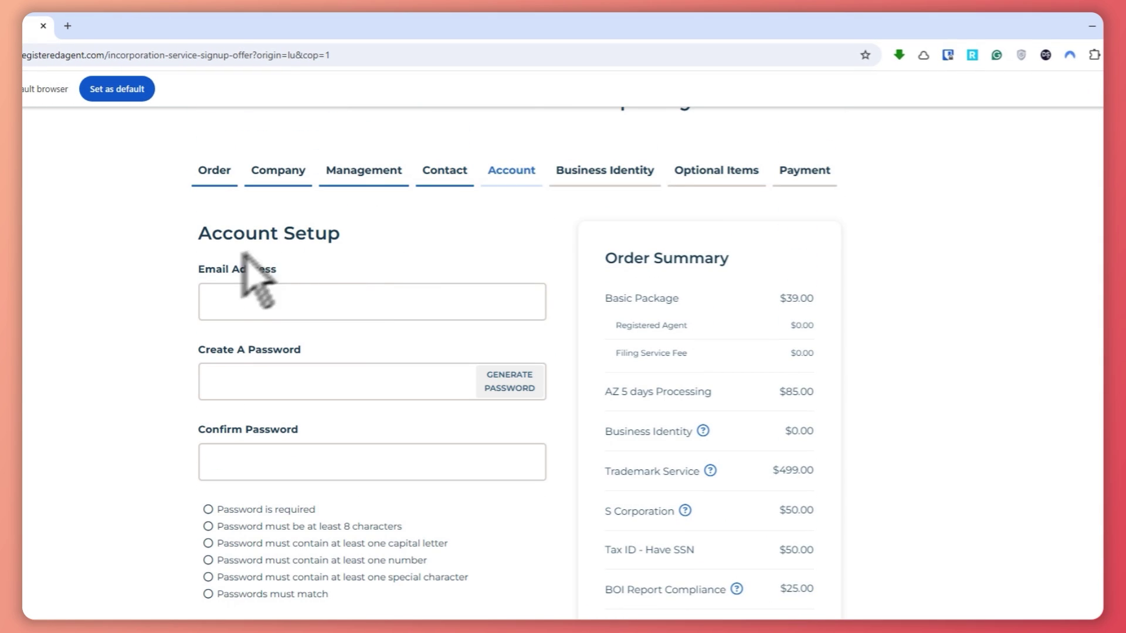
pyautogui.click(258, 302)
pyautogui.click(88, 339)
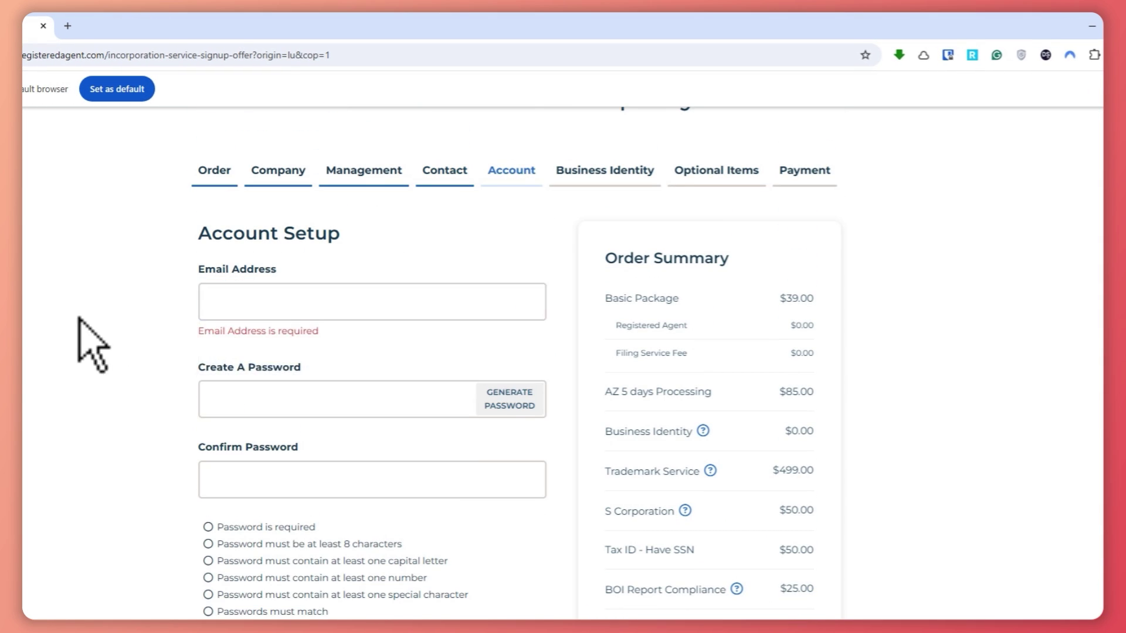
pyautogui.click(311, 466)
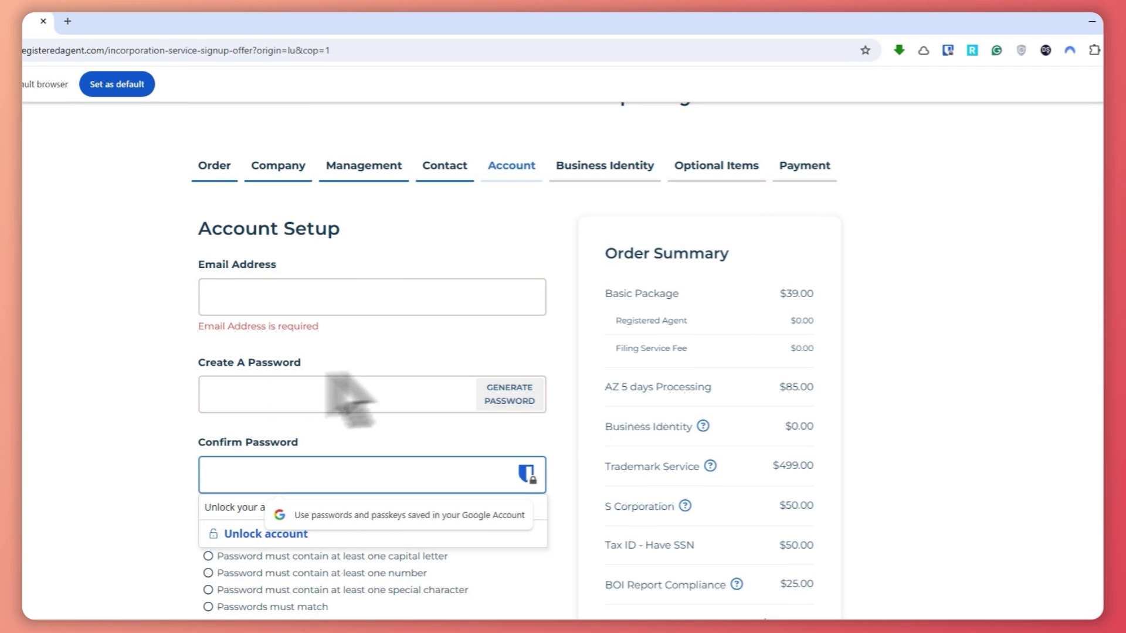
# Read the Business Identity intro and services, leaving Free 90 Day Trials on.
pyautogui.click(604, 167)
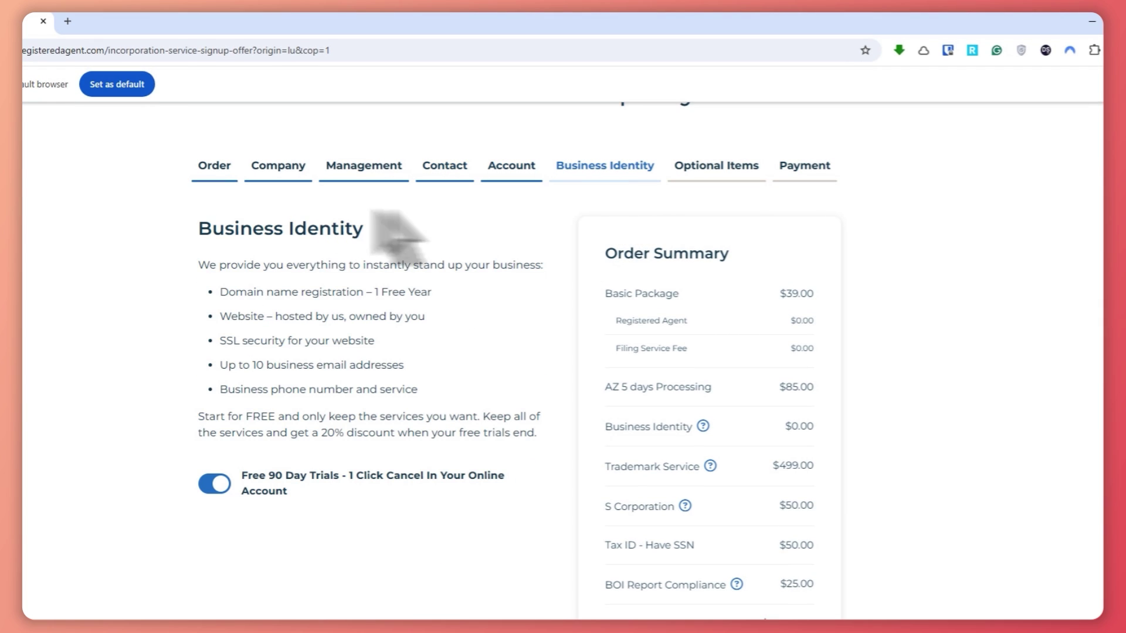
pyautogui.moveTo(198, 265); pyautogui.dragTo(429, 265)
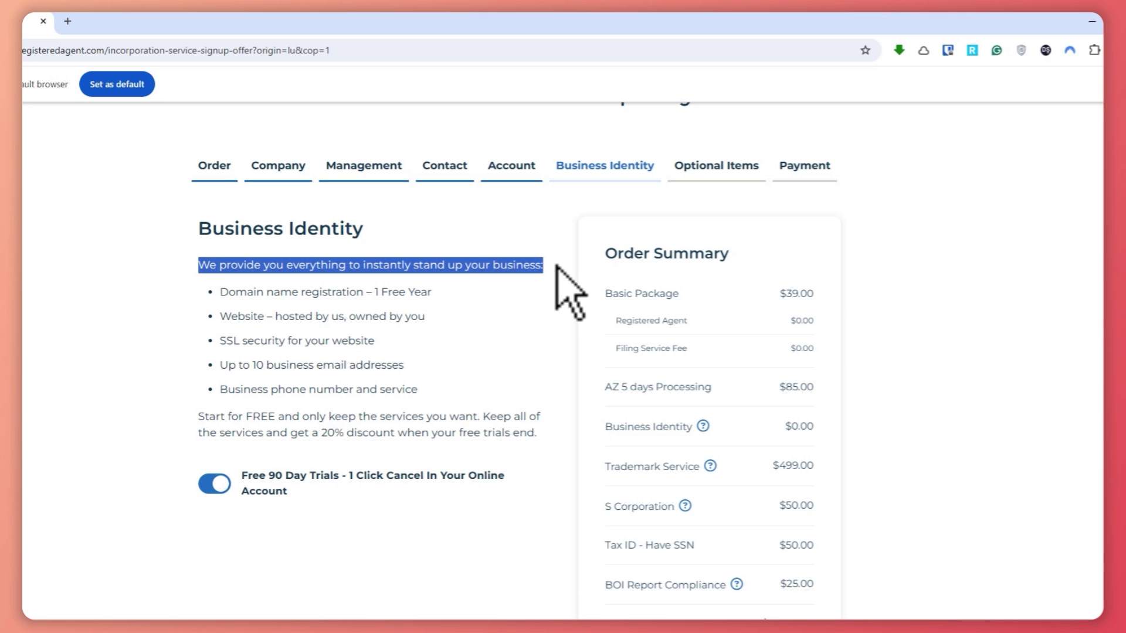
pyautogui.click(485, 329)
pyautogui.moveTo(194, 265); pyautogui.dragTo(550, 444)
pyautogui.click(534, 410)
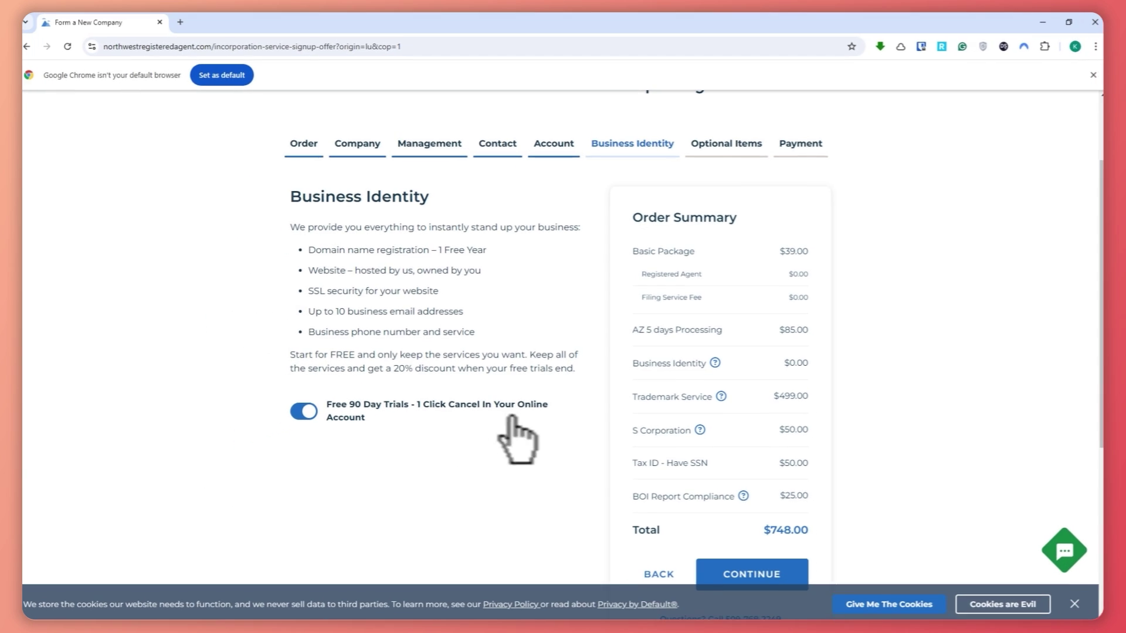
# Turn off the Tax ID and S Corporation Election add-ons and choose physical mail forwarding.
pyautogui.click(705, 147)
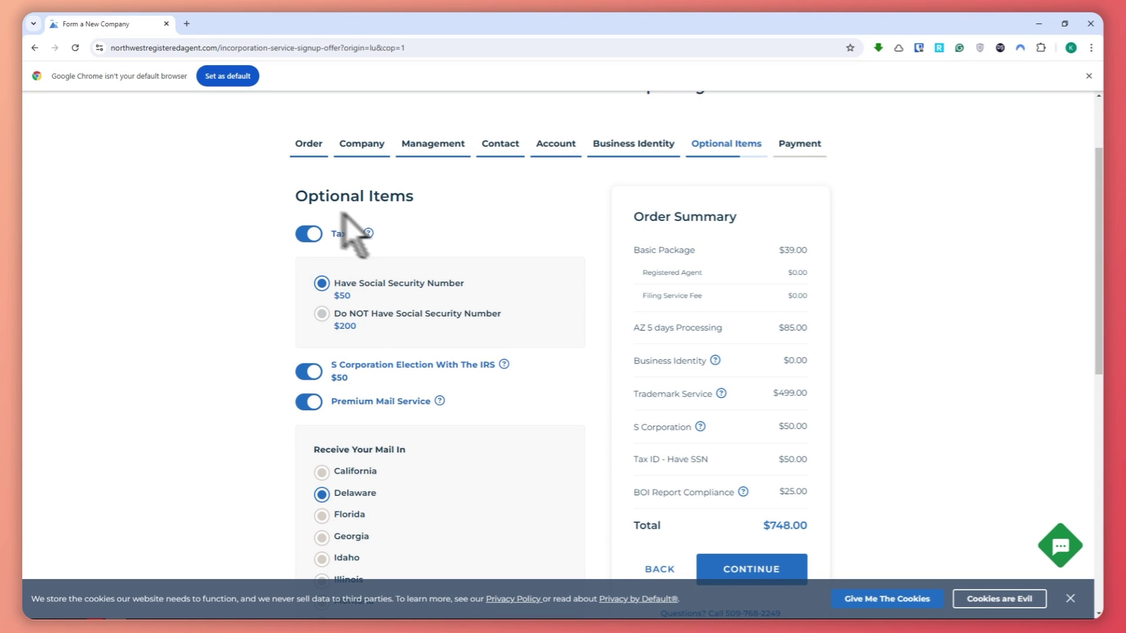
pyautogui.click(306, 236)
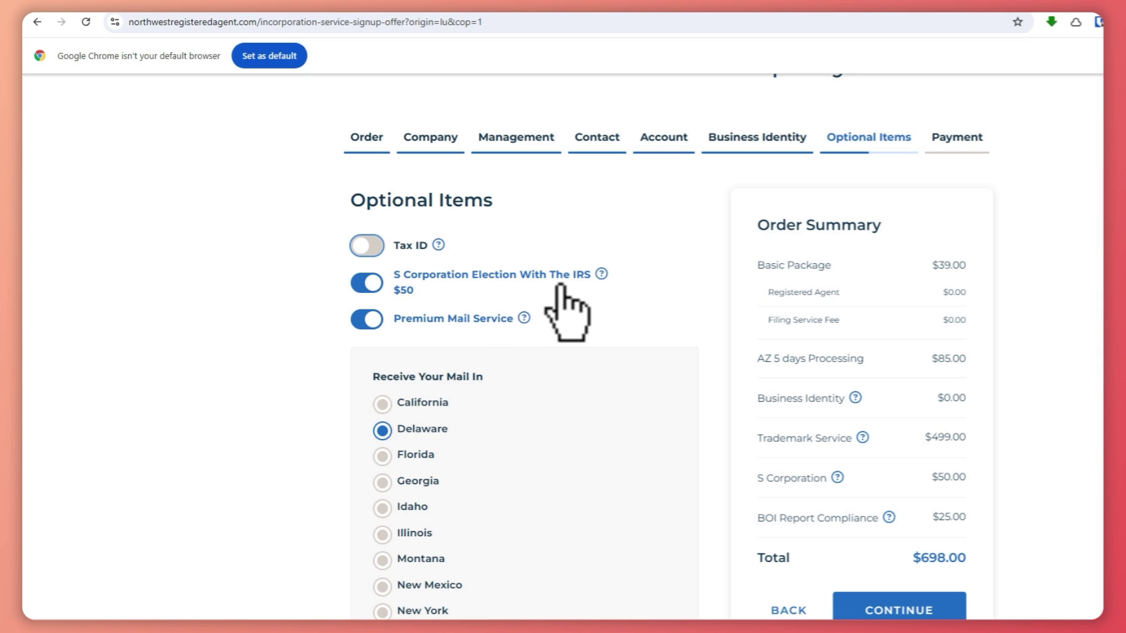
pyautogui.click(367, 283)
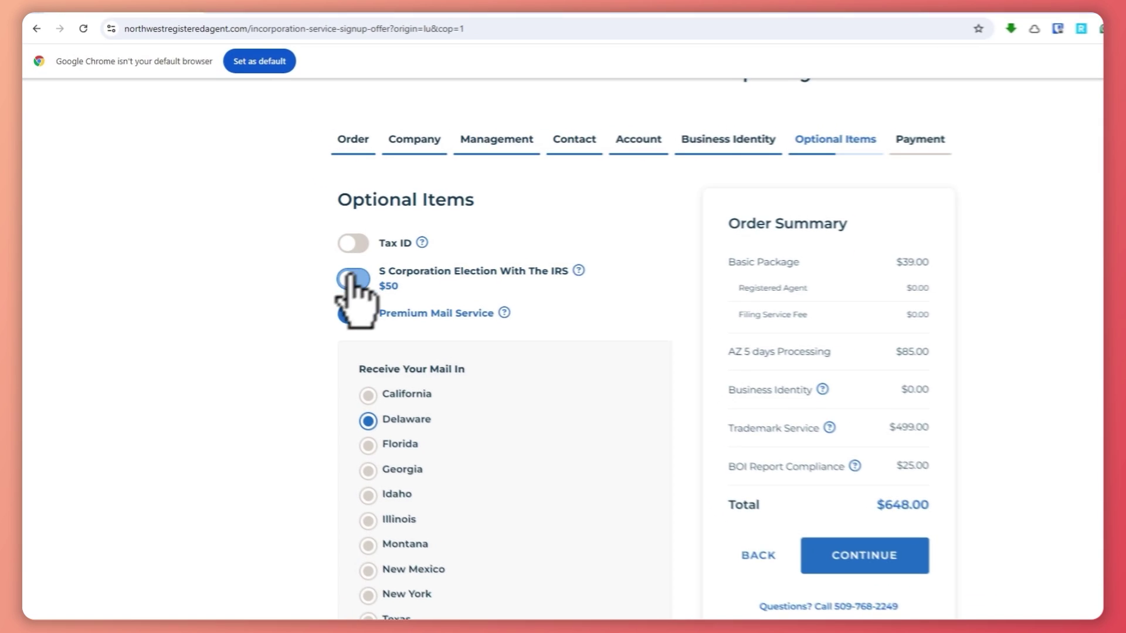
pyautogui.scroll(-2, 470, 281)
pyautogui.scroll(-1, 411, 246)
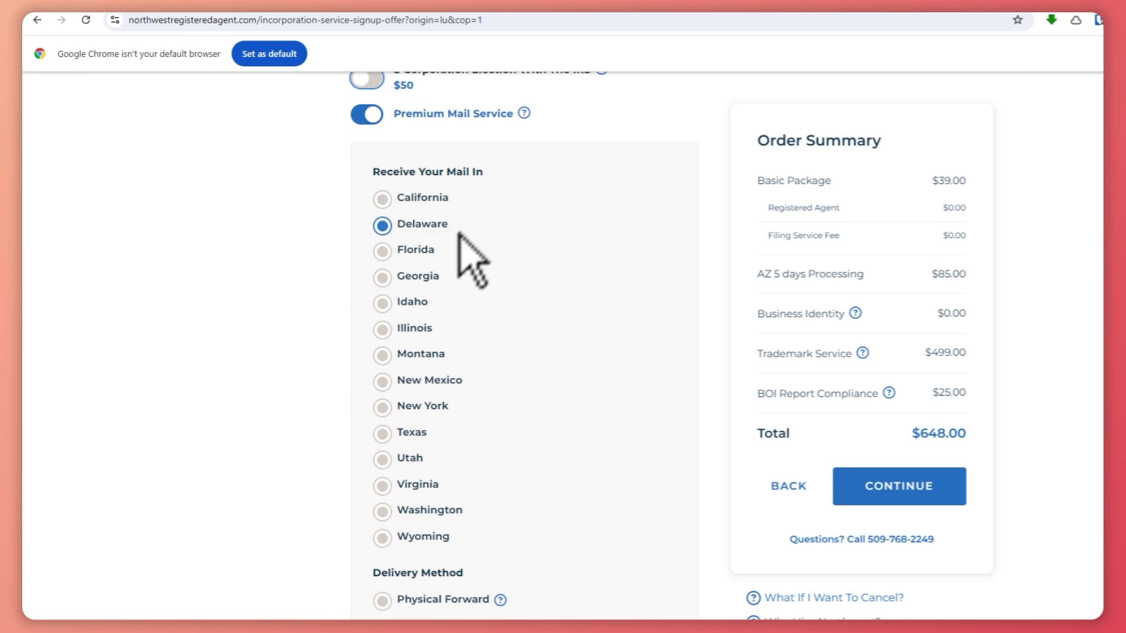
pyautogui.scroll(-3, 458, 405)
pyautogui.click(434, 463)
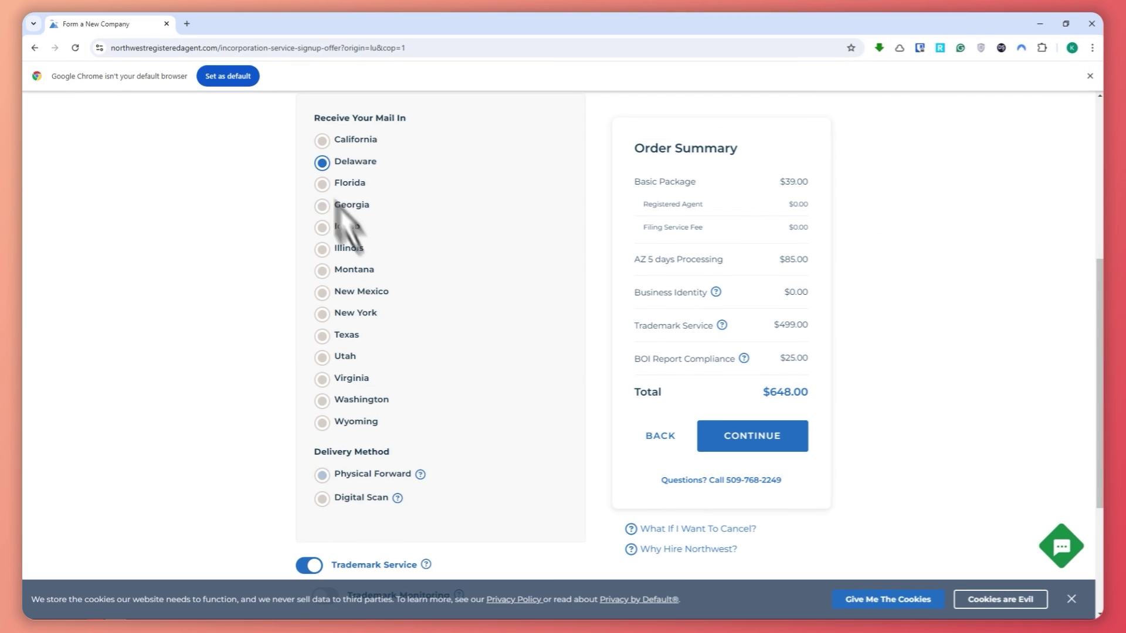
# Turn off Premium Mail Service and Trademark Service, bringing the order total to $149.00.
pyautogui.scroll(3, 329, 363)
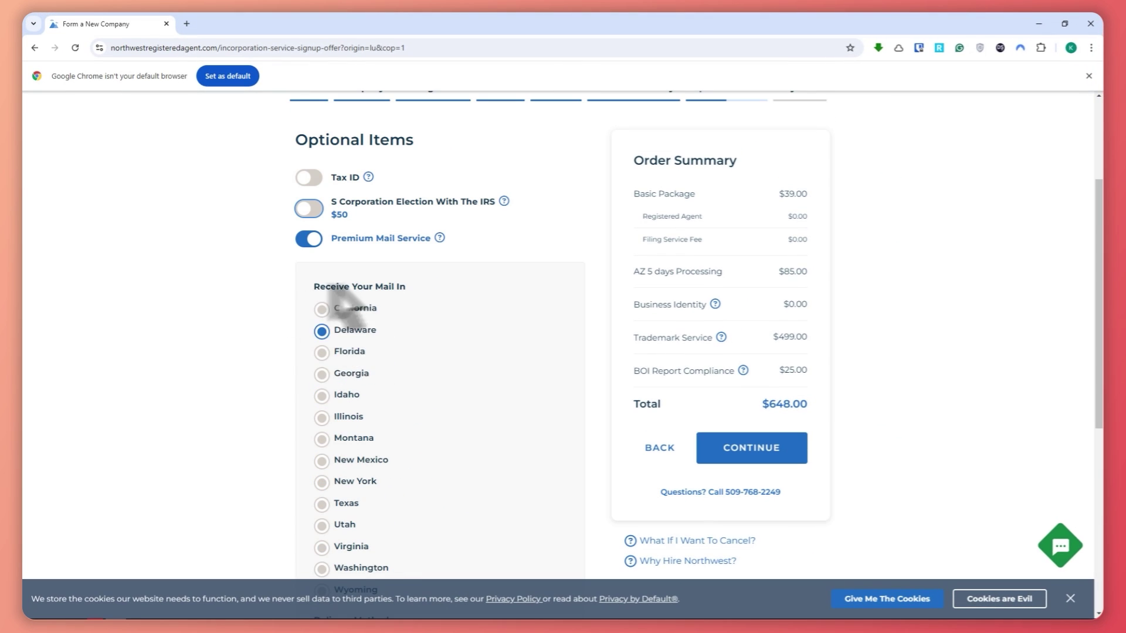
pyautogui.click(309, 240)
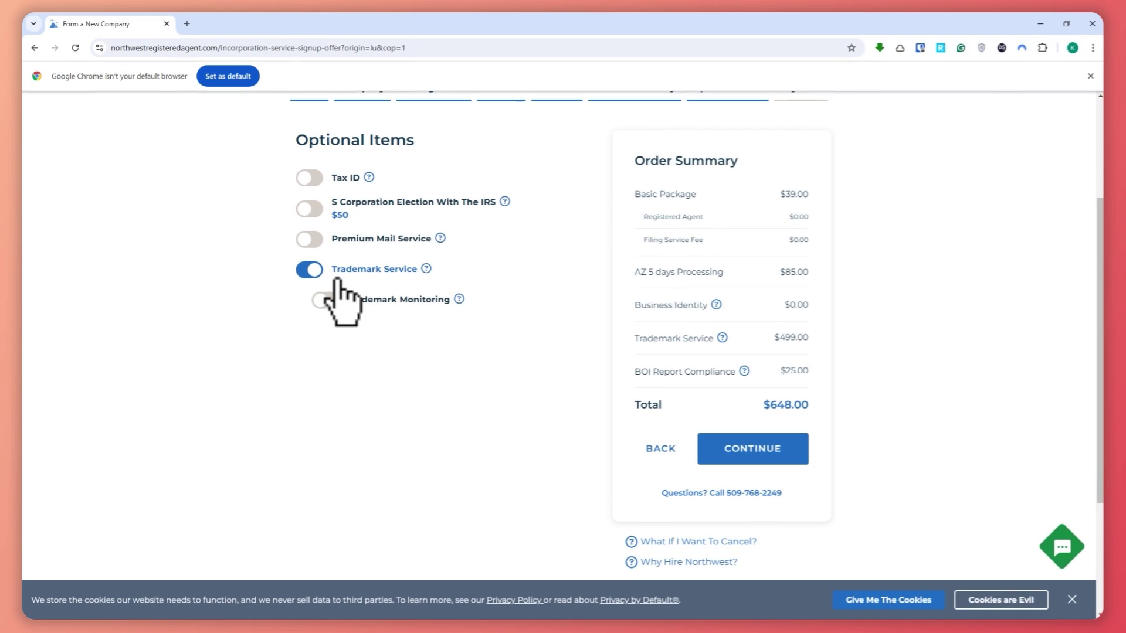
pyautogui.click(305, 270)
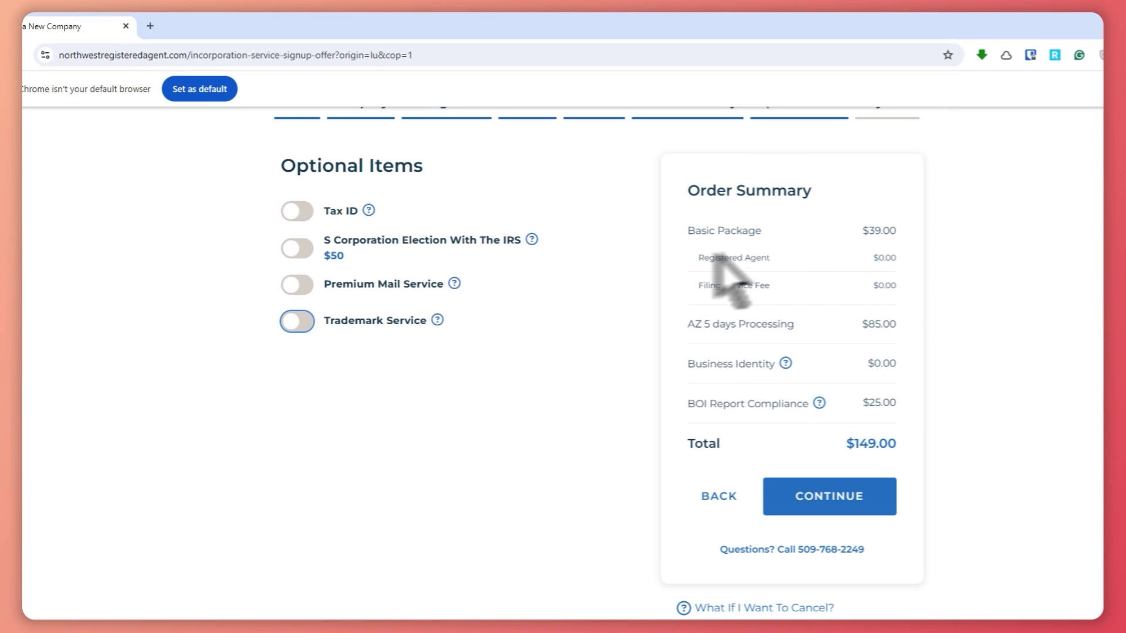
pyautogui.moveTo(683, 243); pyautogui.dragTo(815, 363)
pyautogui.click(953, 344)
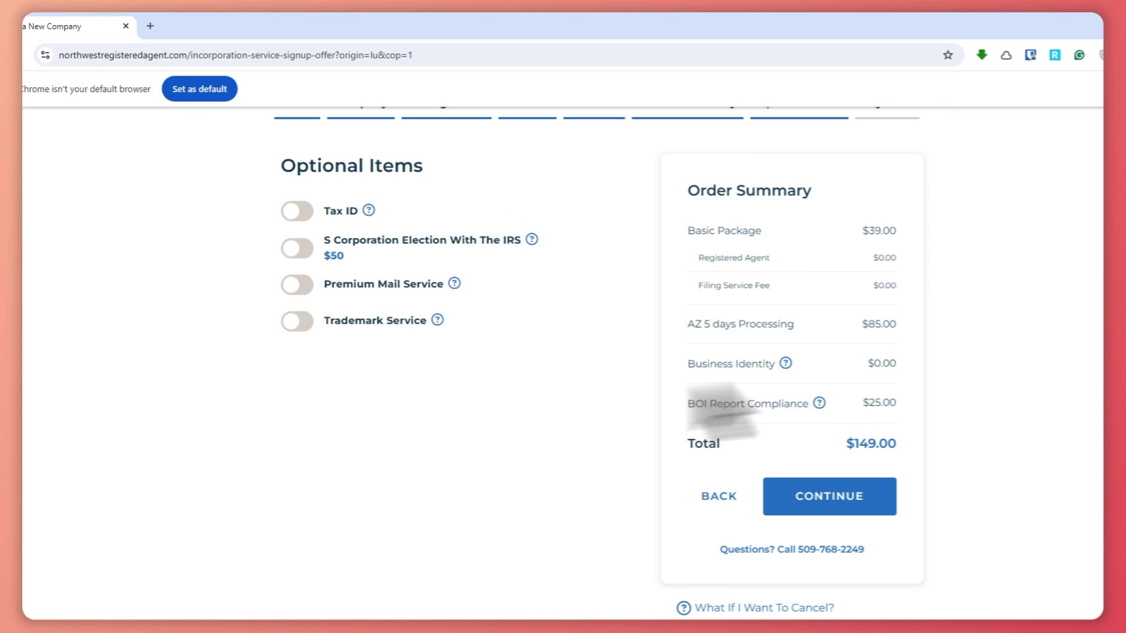
pyautogui.scroll(3, 621, 396)
pyautogui.scroll(-1, 535, 410)
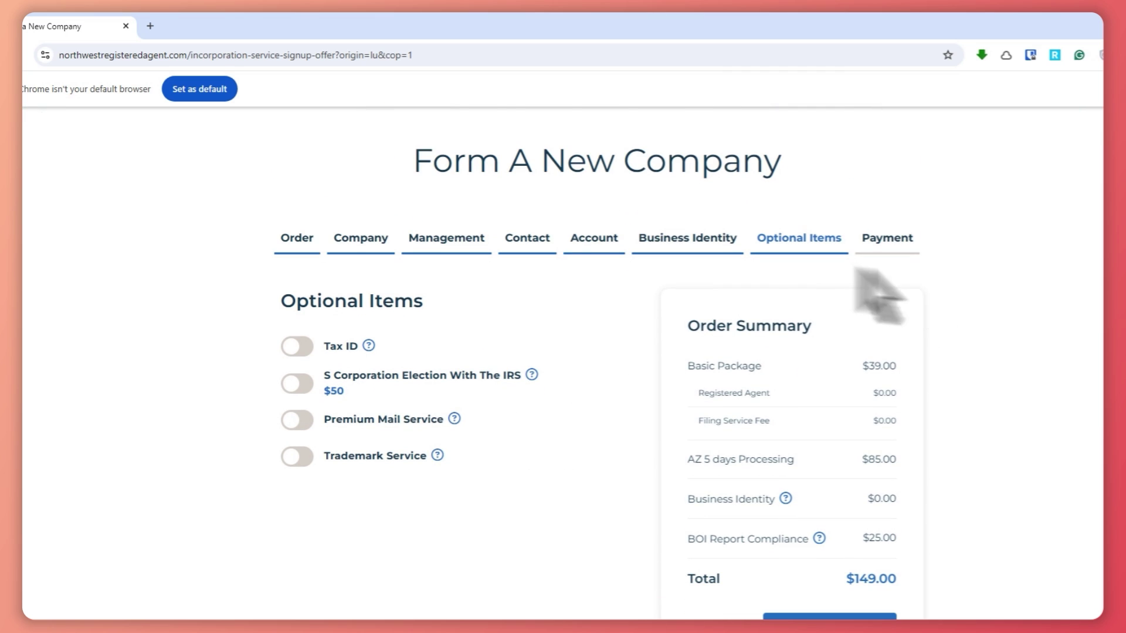
# Review the Order through Optional Items steps, ending on Payment Information at $149.00.
pyautogui.click(885, 237)
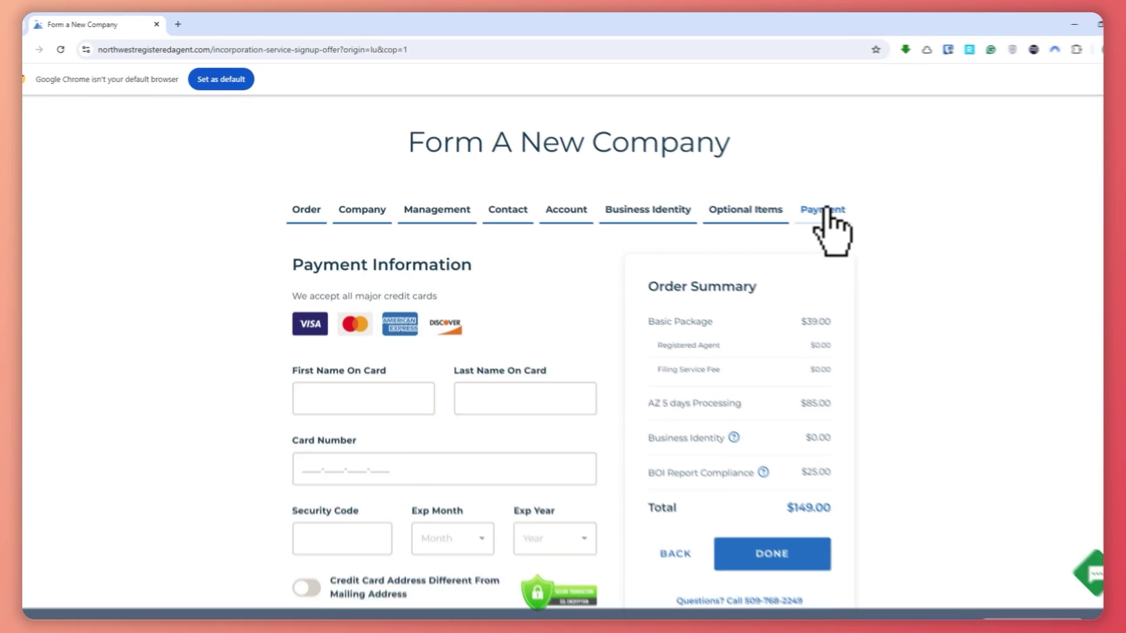
pyautogui.click(305, 212)
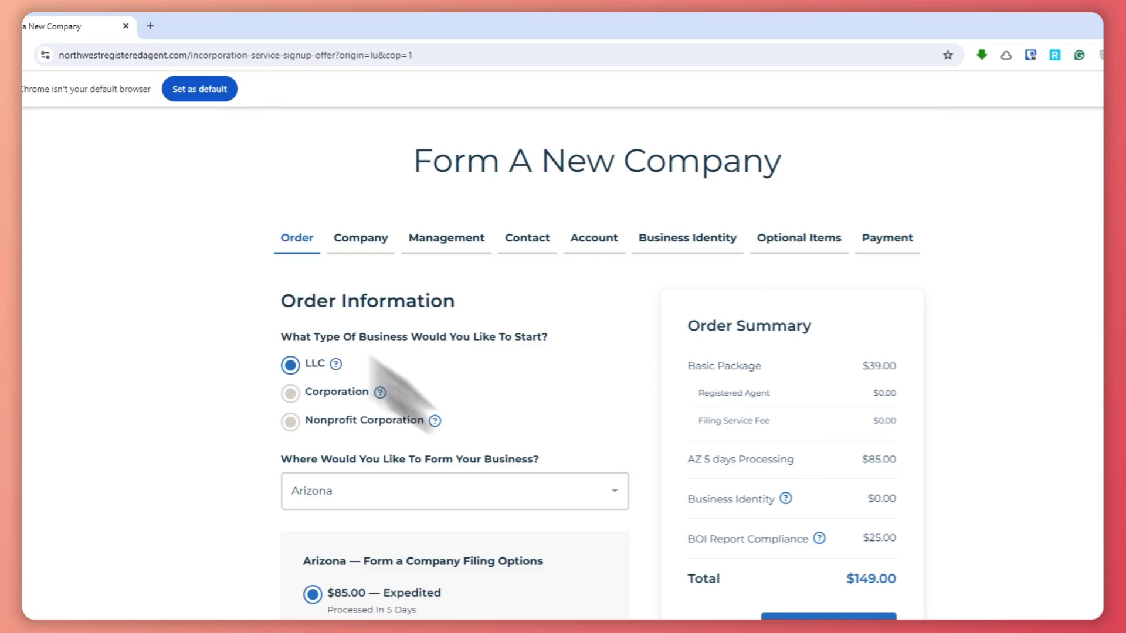
pyautogui.scroll(-1, 387, 357)
pyautogui.click(372, 173)
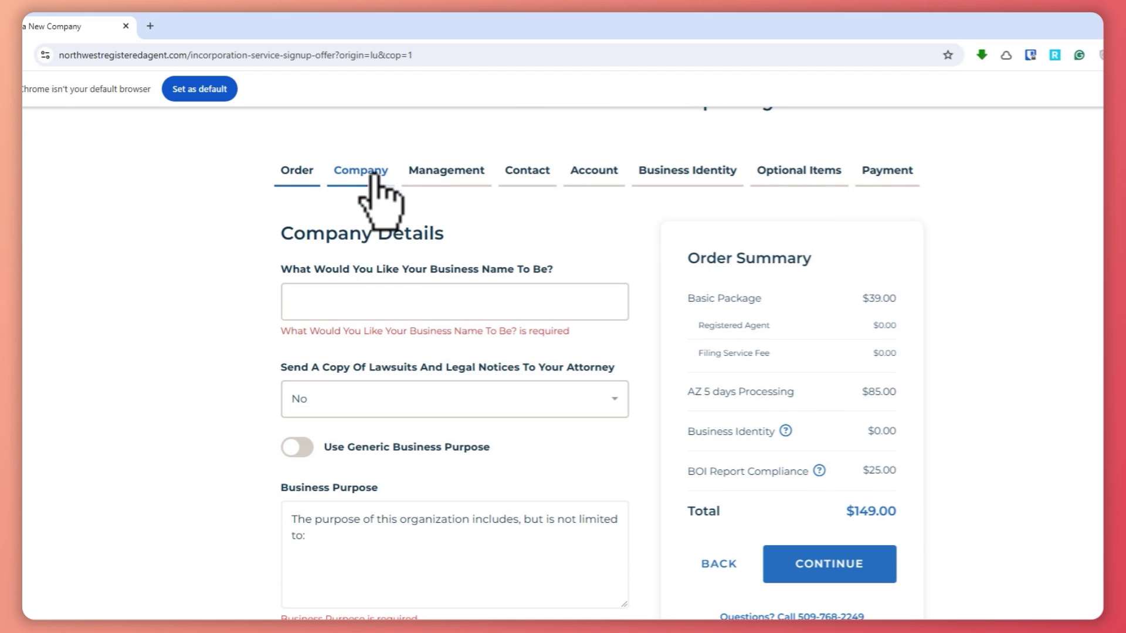
pyautogui.click(445, 176)
pyautogui.click(522, 173)
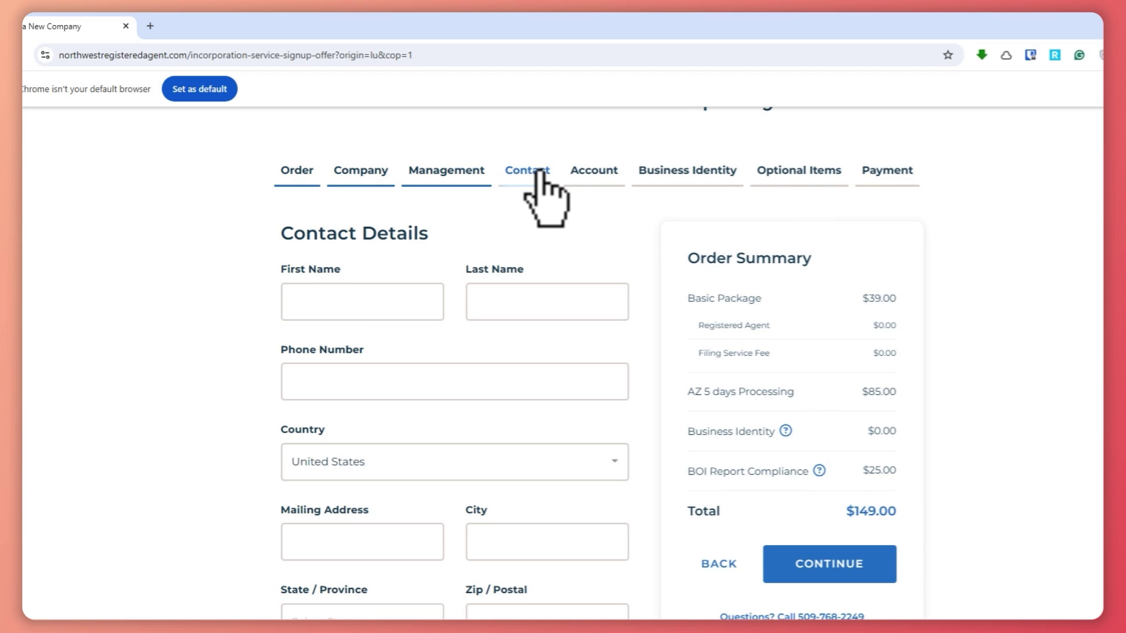
pyautogui.click(583, 171)
pyautogui.click(657, 175)
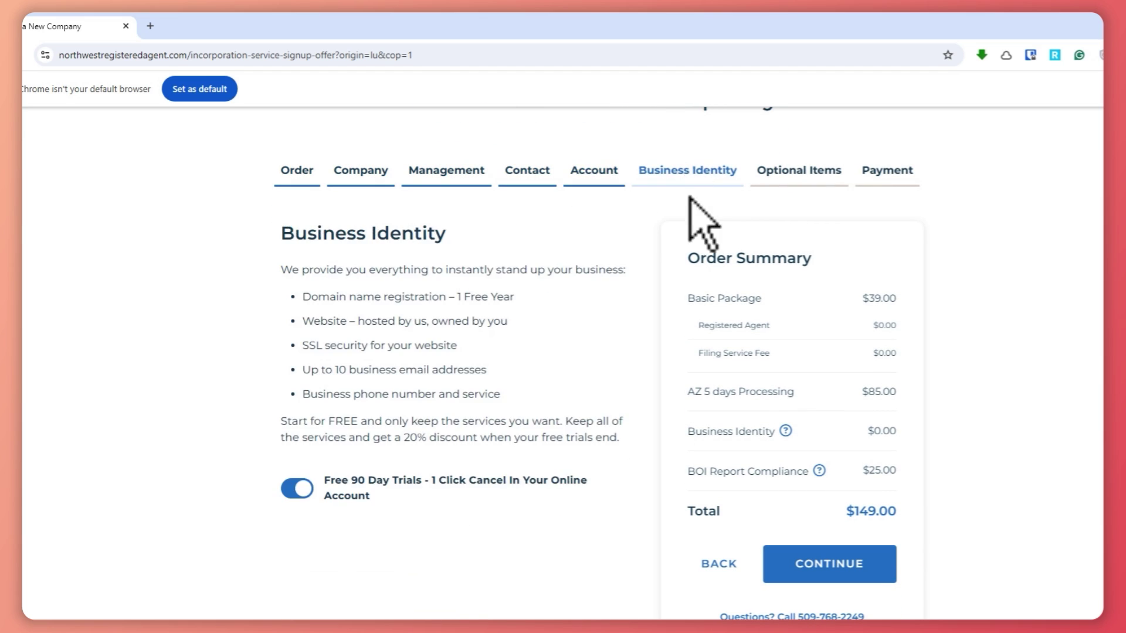
pyautogui.click(787, 171)
pyautogui.click(886, 174)
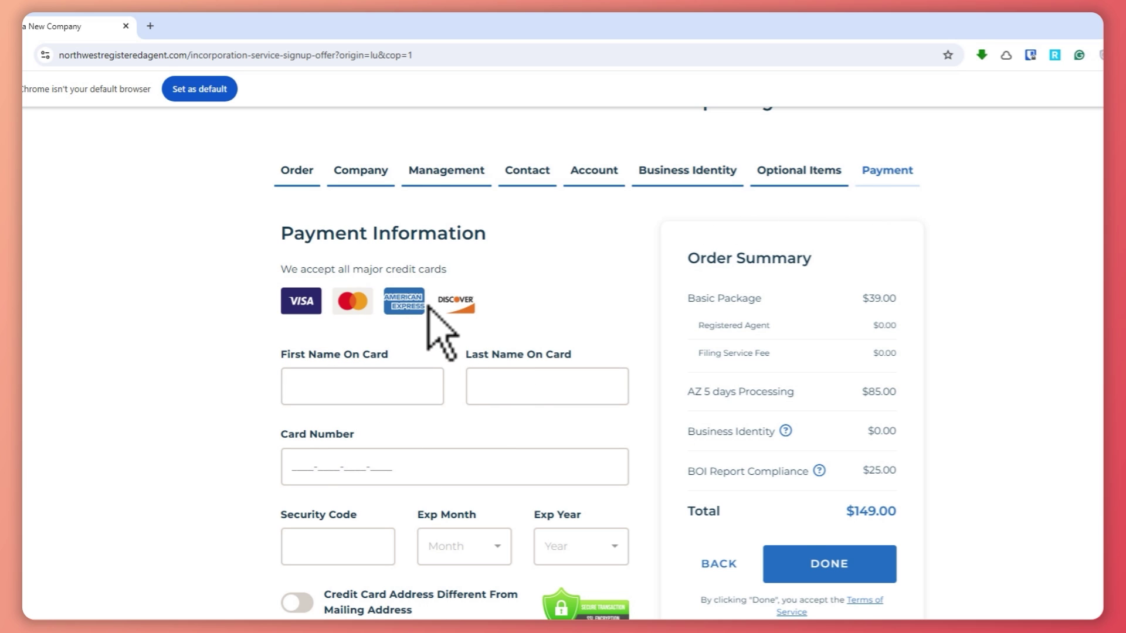
pyautogui.click(404, 387)
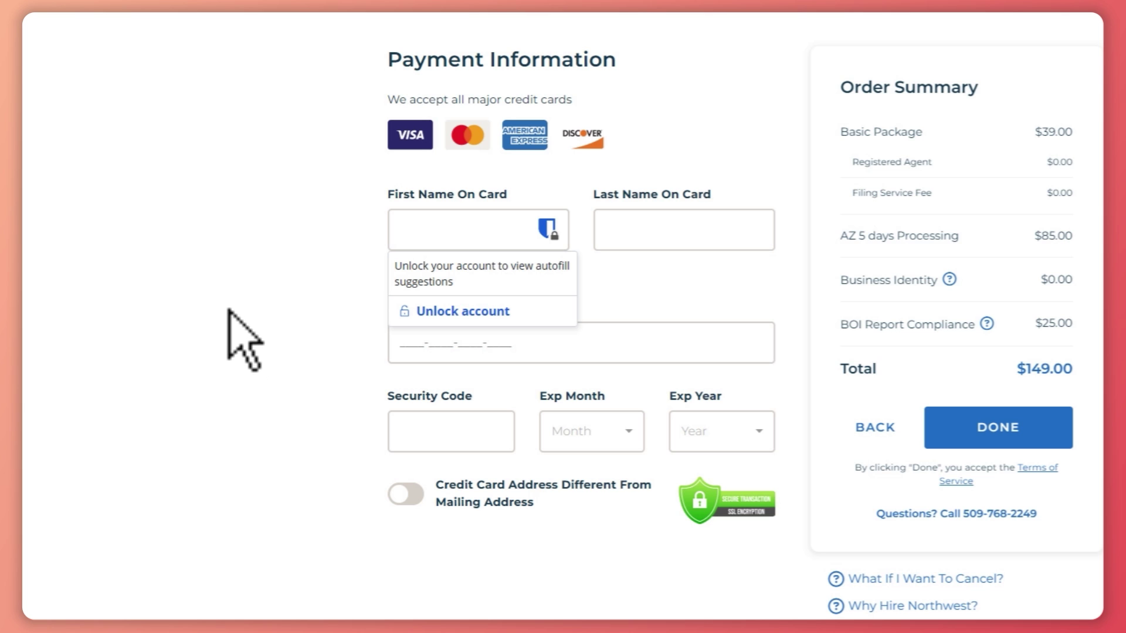
pyautogui.click(508, 431)
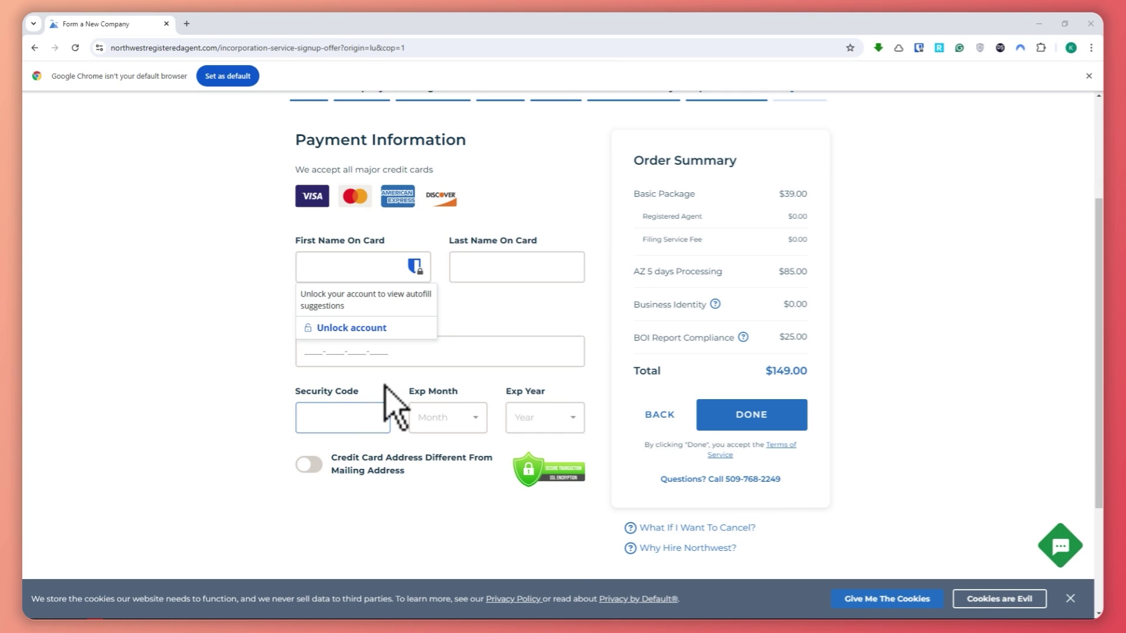